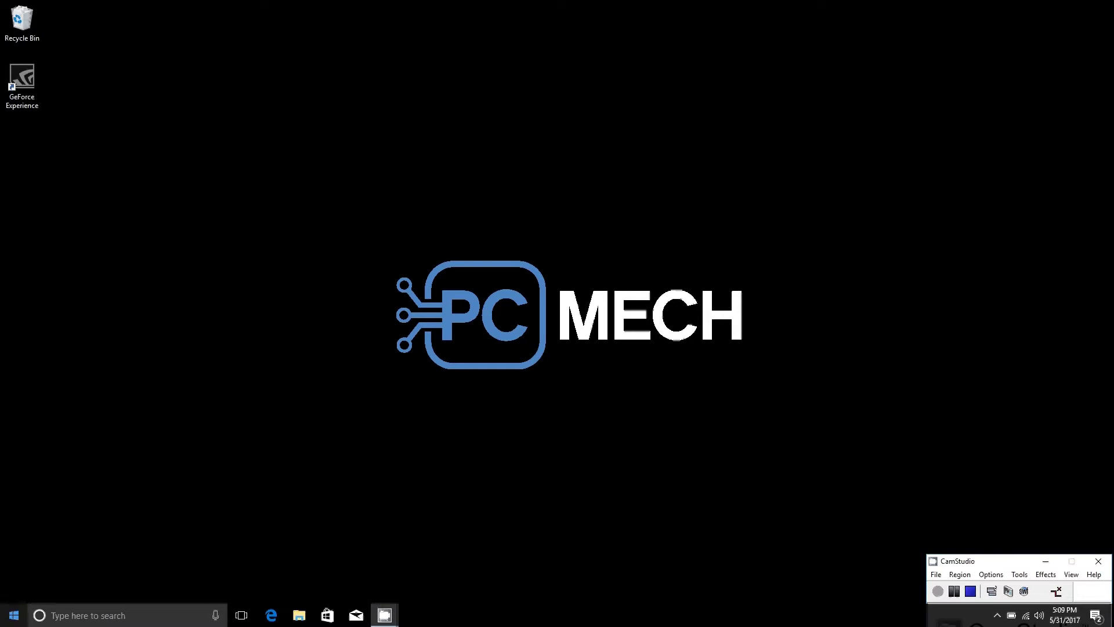
# - Go from Start to Settings > Personalization > Themes and view the available themes
pyautogui.click(14, 615)
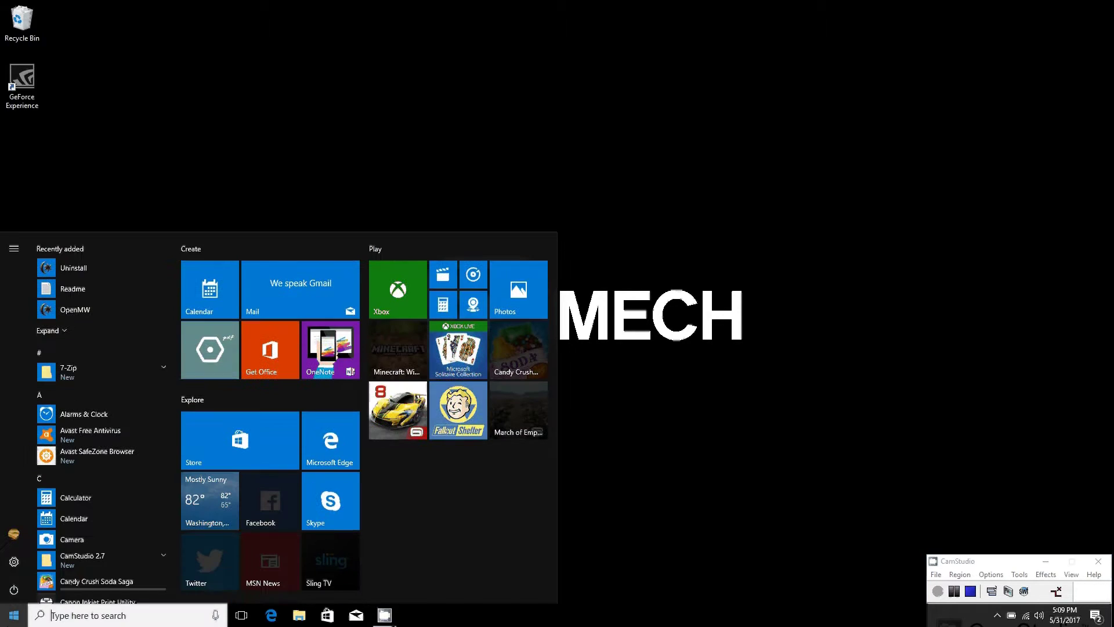
pyautogui.click(15, 573)
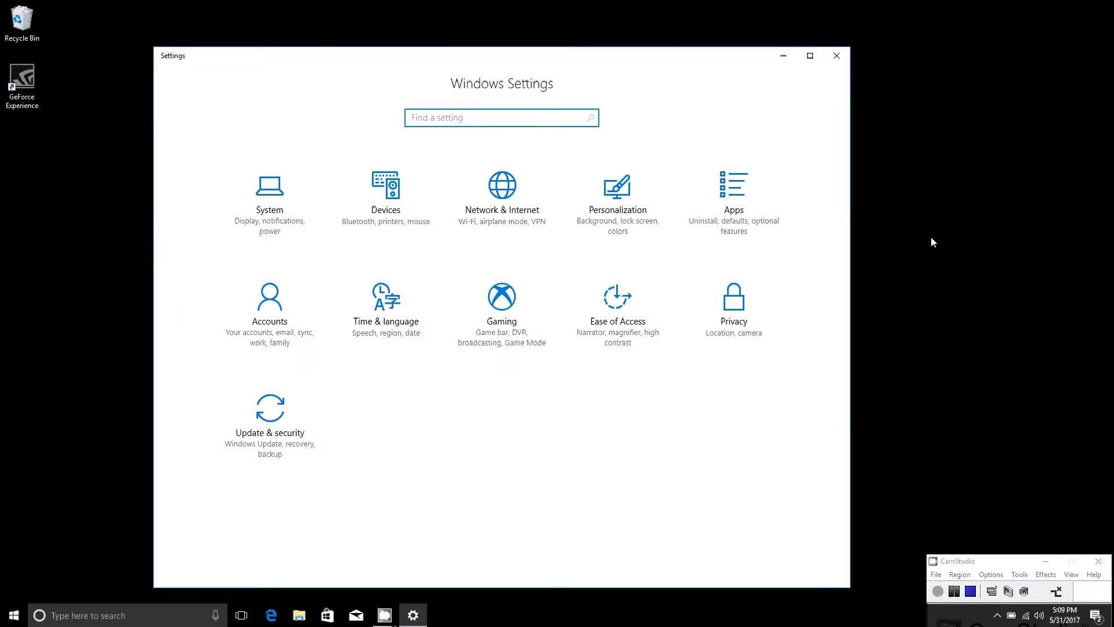
pyautogui.click(625, 208)
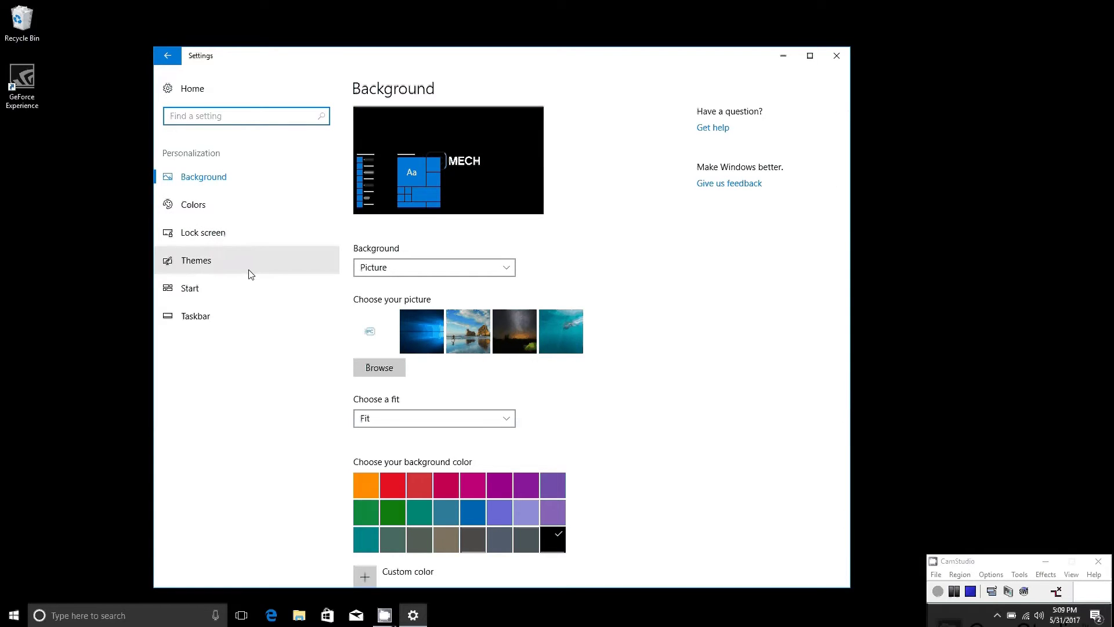
pyautogui.click(240, 257)
pyautogui.scroll(-1, 684, 322)
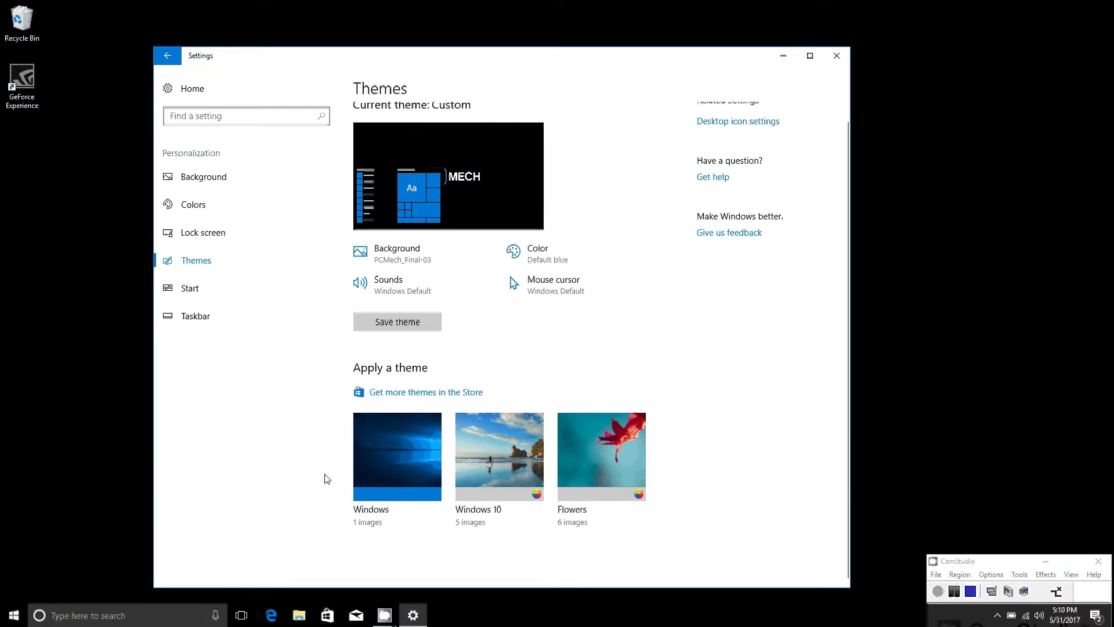
# - Apply the Windows theme, then the Windows 10 theme with beach wallpaper
pyautogui.click(378, 462)
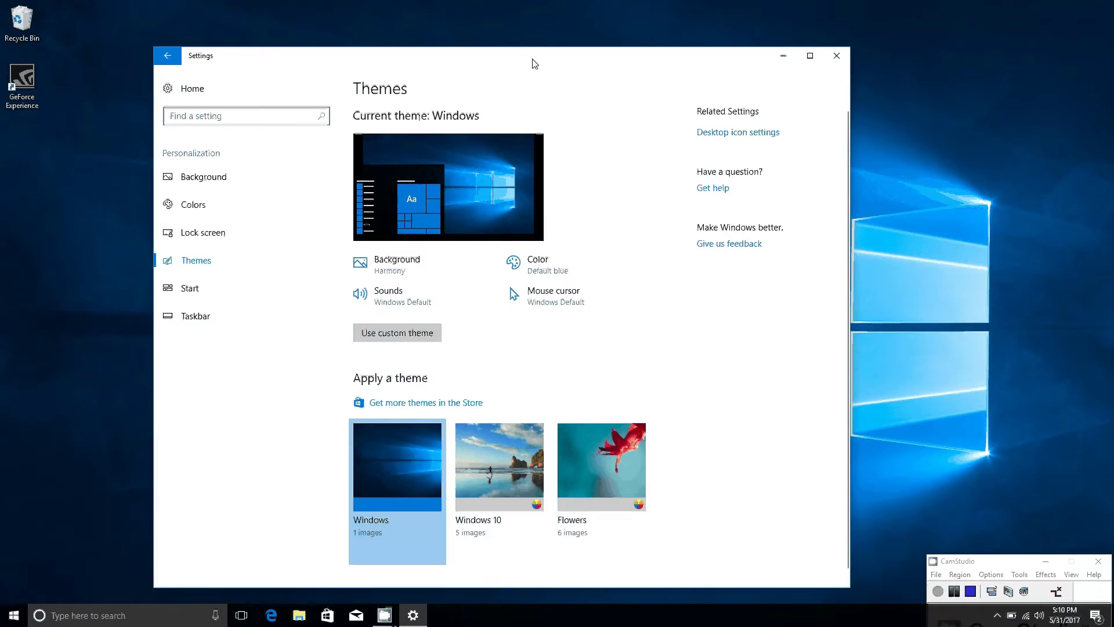
pyautogui.moveTo(530, 58)
pyautogui.mouseDown()
pyautogui.moveTo(510, 272)
pyautogui.moveTo(515, 460)
pyautogui.moveTo(566, 99)
pyautogui.moveTo(554, 45)
pyautogui.mouseUp()
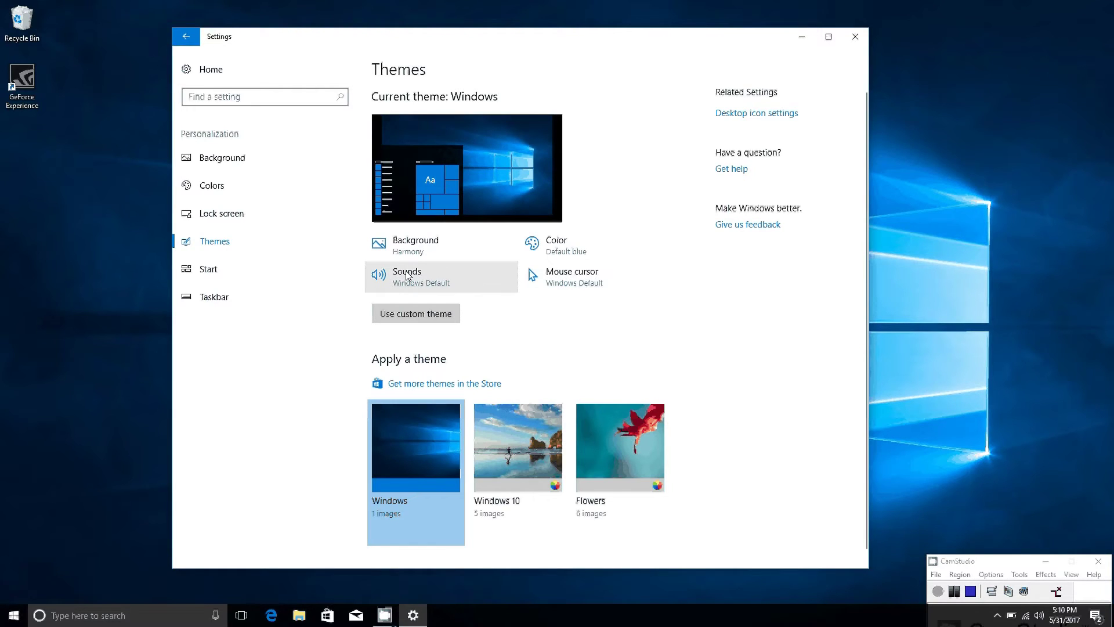
pyautogui.click(513, 446)
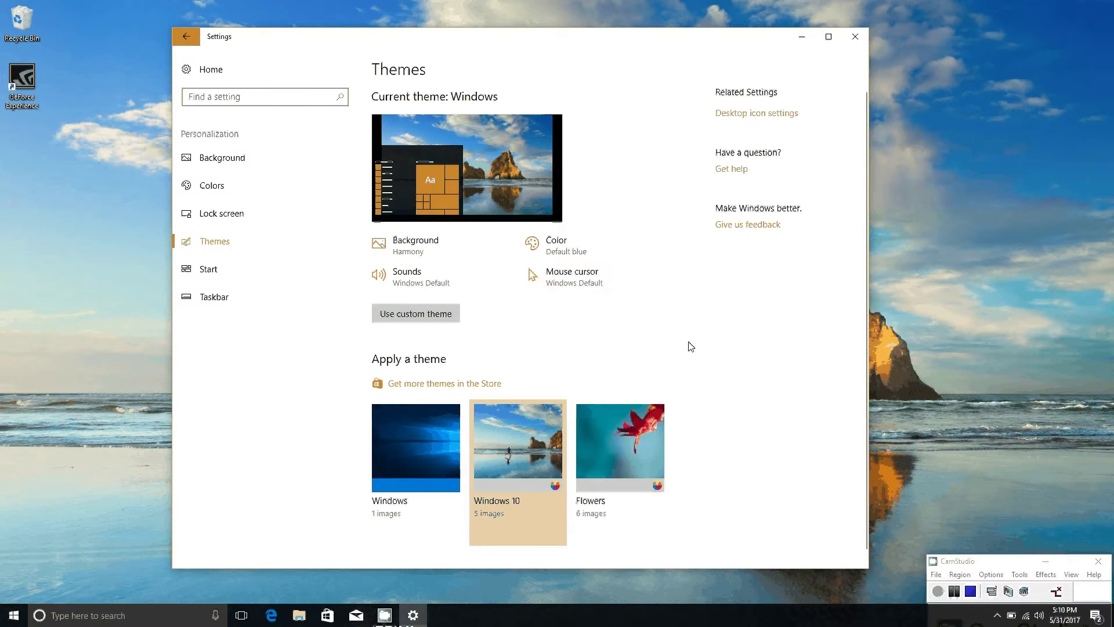
# - Move the Settings window aside and minimize it to show the beach wallpaper
pyautogui.moveTo(622, 44); pyautogui.dragTo(672, 295)
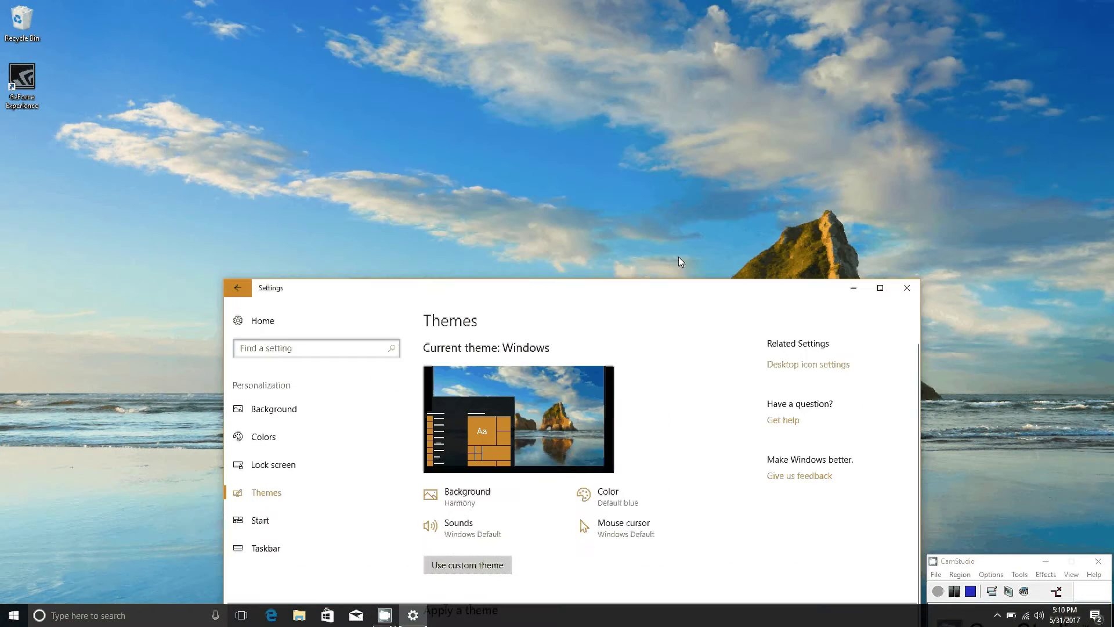
pyautogui.moveTo(678, 257)
pyautogui.mouseDown()
pyautogui.moveTo(629, 45)
pyautogui.moveTo(635, 62)
pyautogui.mouseUp()
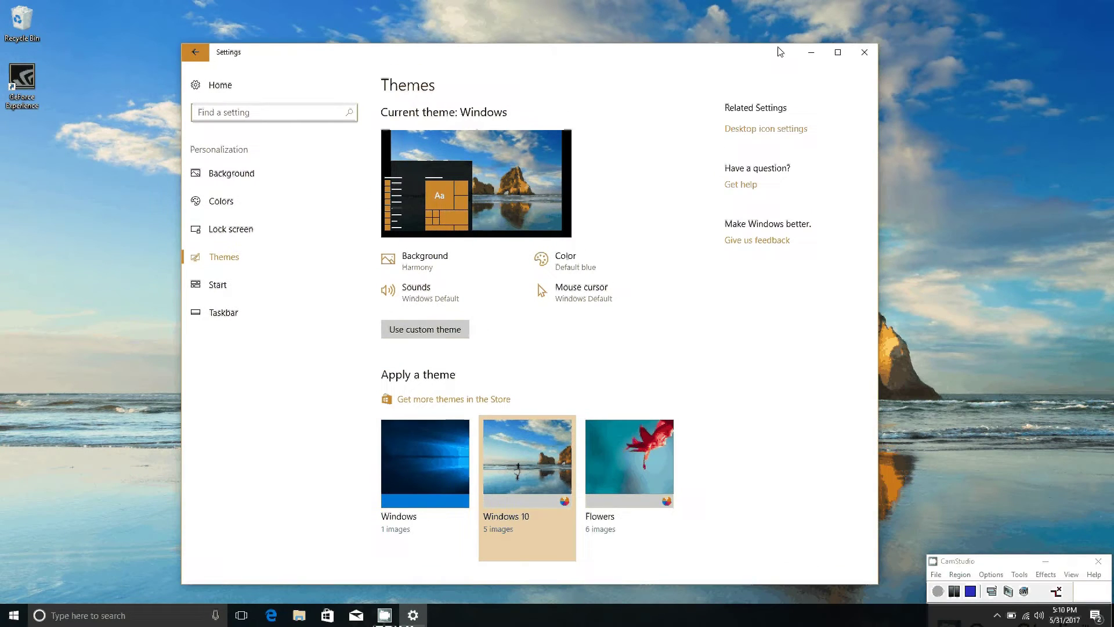
pyautogui.click(818, 55)
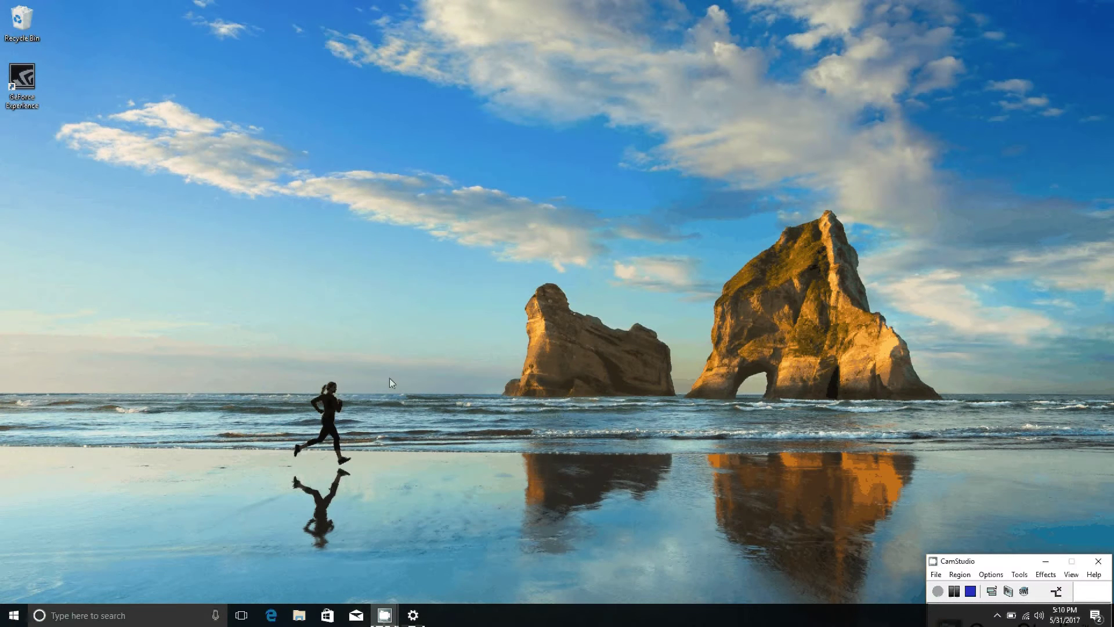
# - Restore Settings and try the Flowers and Windows themes
pyautogui.click(412, 615)
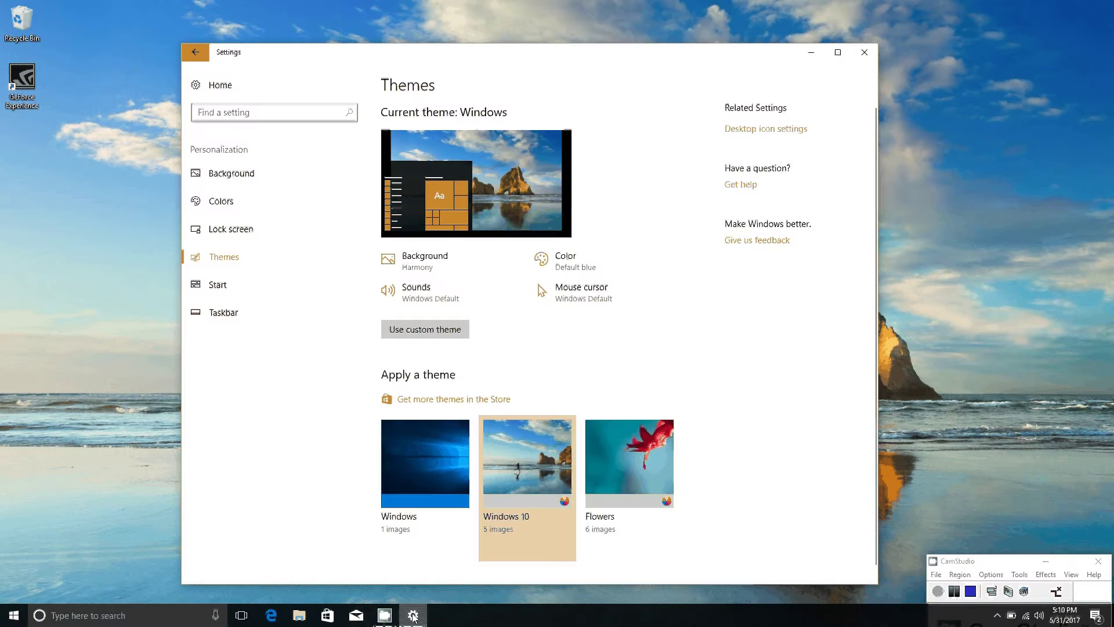
pyautogui.click(641, 470)
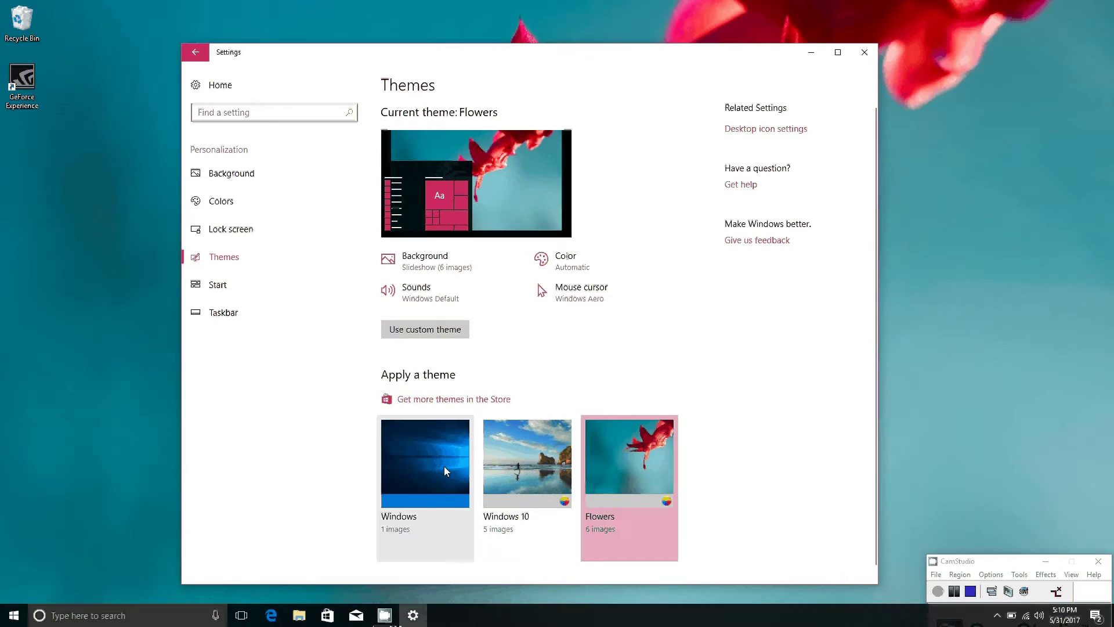
pyautogui.click(444, 466)
pyautogui.click(610, 459)
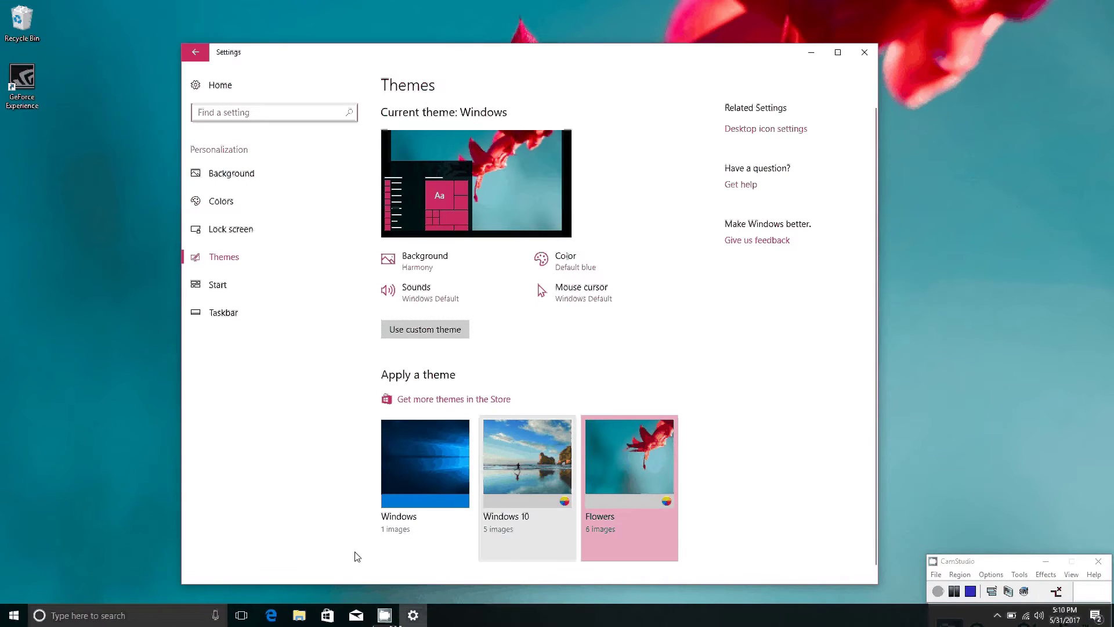
# - Switch back to the custom theme with the black MECH wallpaper
pyautogui.click(14, 615)
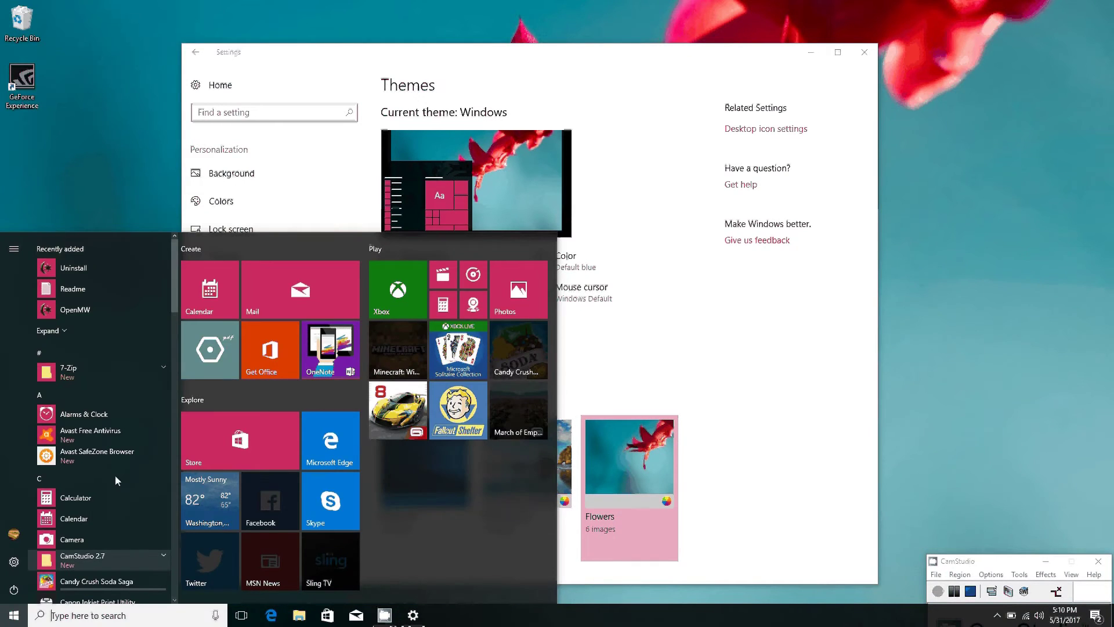
pyautogui.click(801, 508)
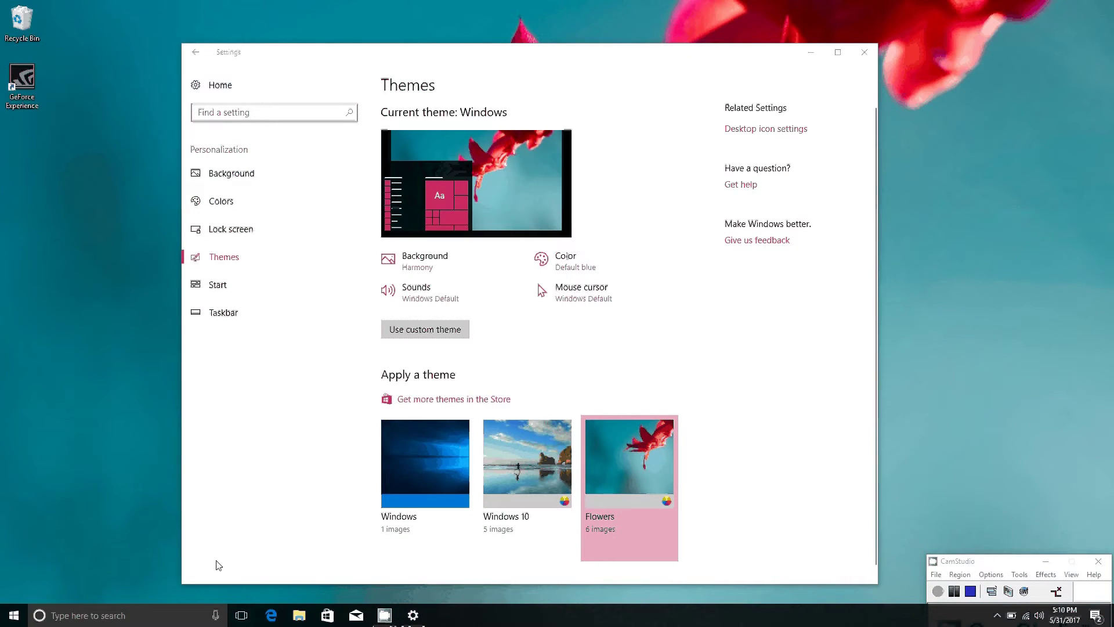
pyautogui.click(457, 335)
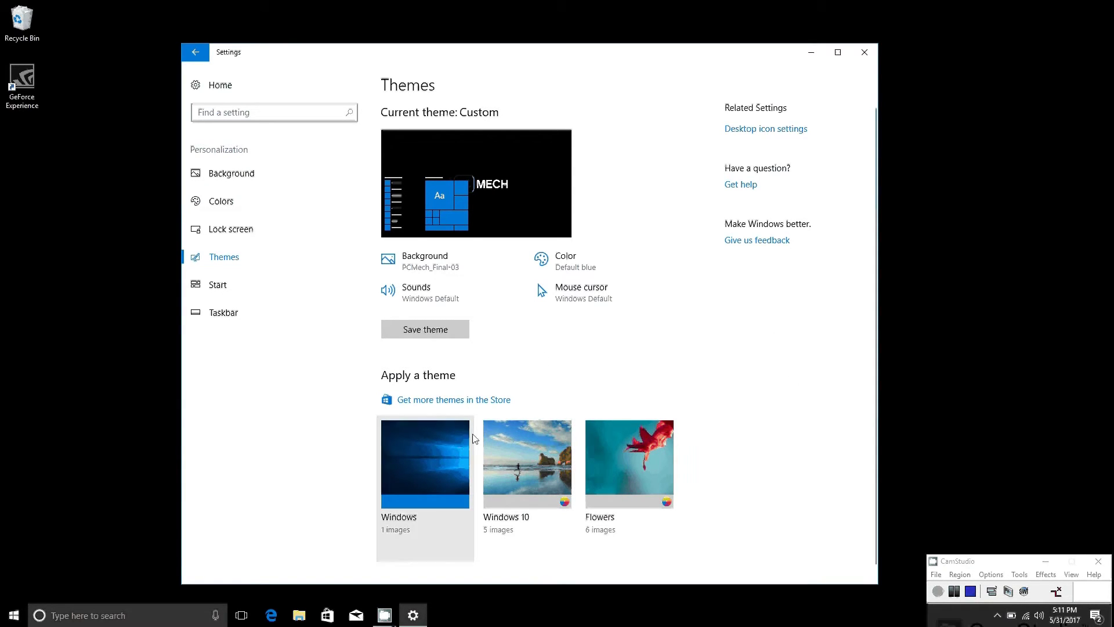
# - Open the Store's Windows Themes collection and scroll from 26Creative to Zagreb Nights and back
pyautogui.click(413, 402)
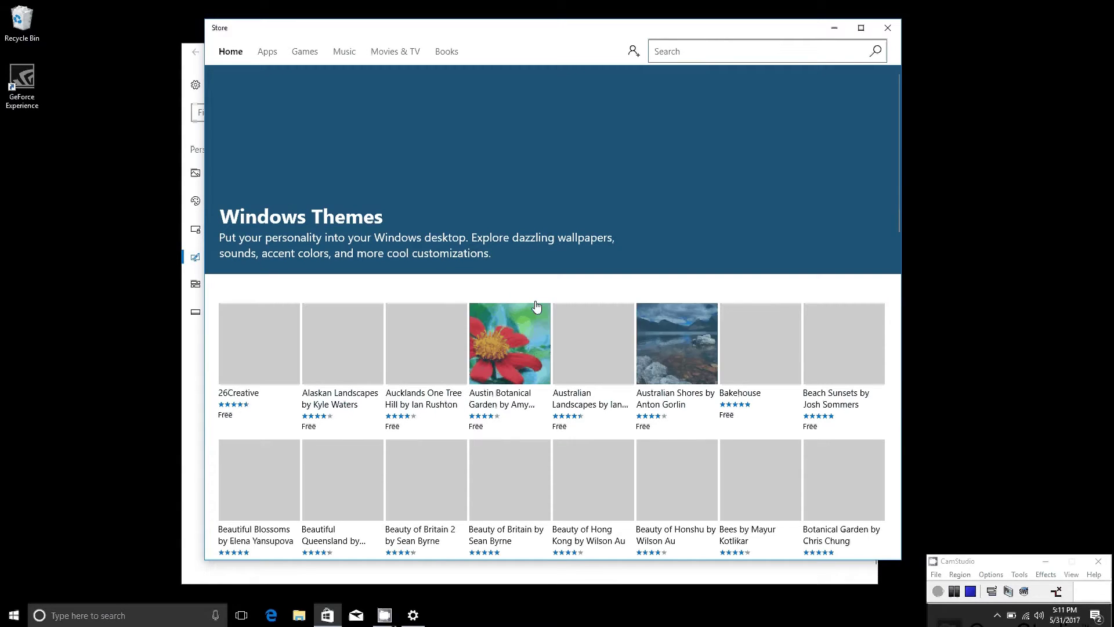
pyautogui.scroll(-5, 650, 293)
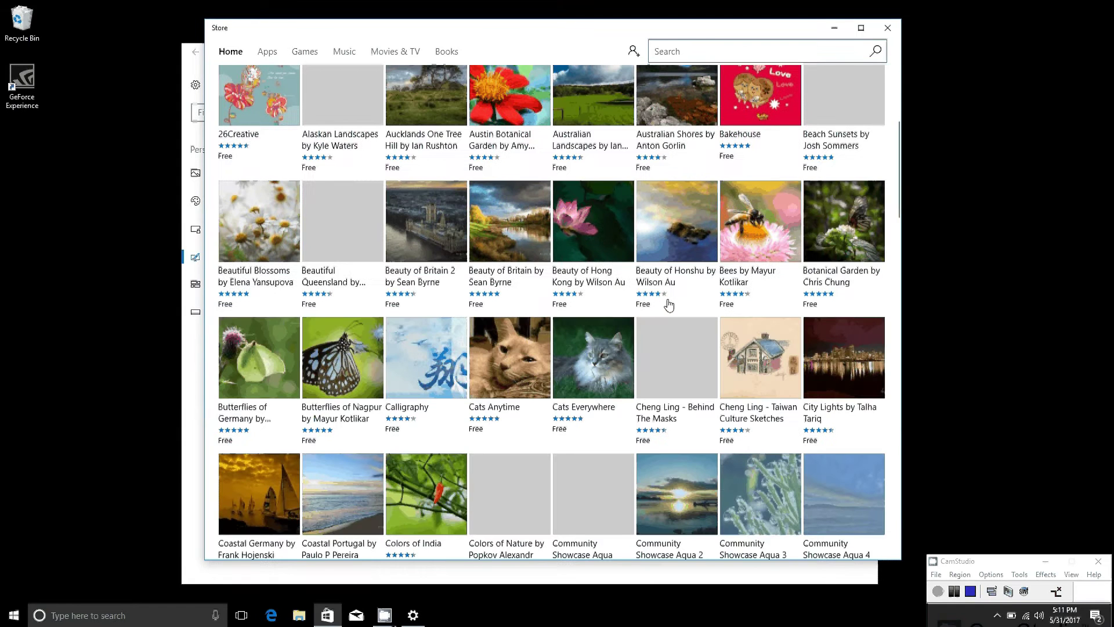
pyautogui.scroll(-10, 668, 306)
pyautogui.scroll(-10, 668, 307)
pyautogui.scroll(-5, 668, 310)
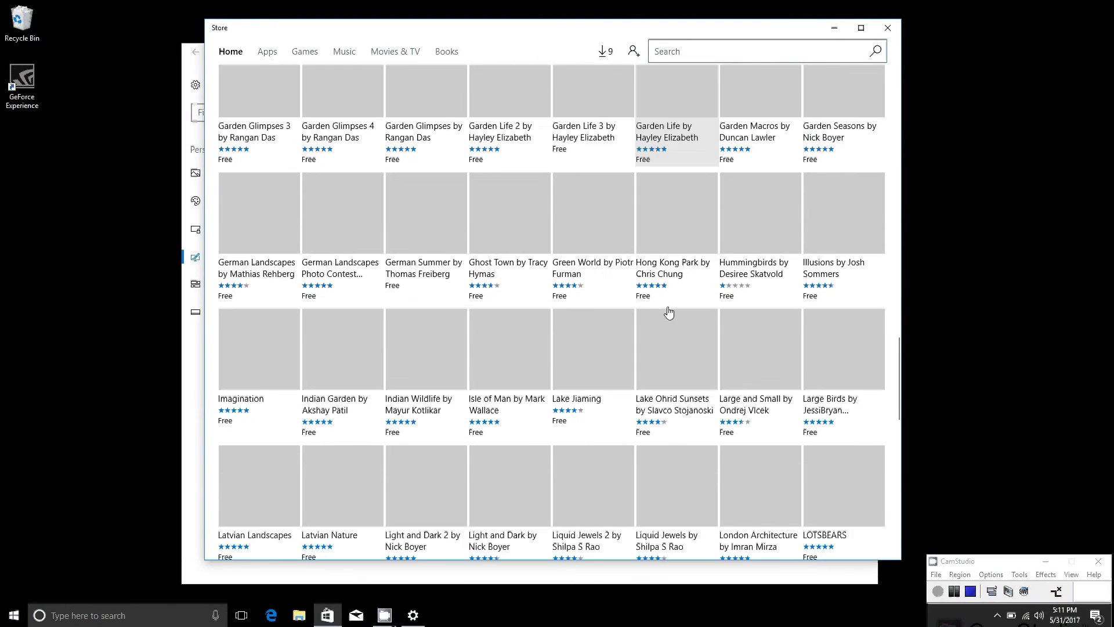
pyautogui.scroll(4, 669, 312)
pyautogui.scroll(-10, 669, 312)
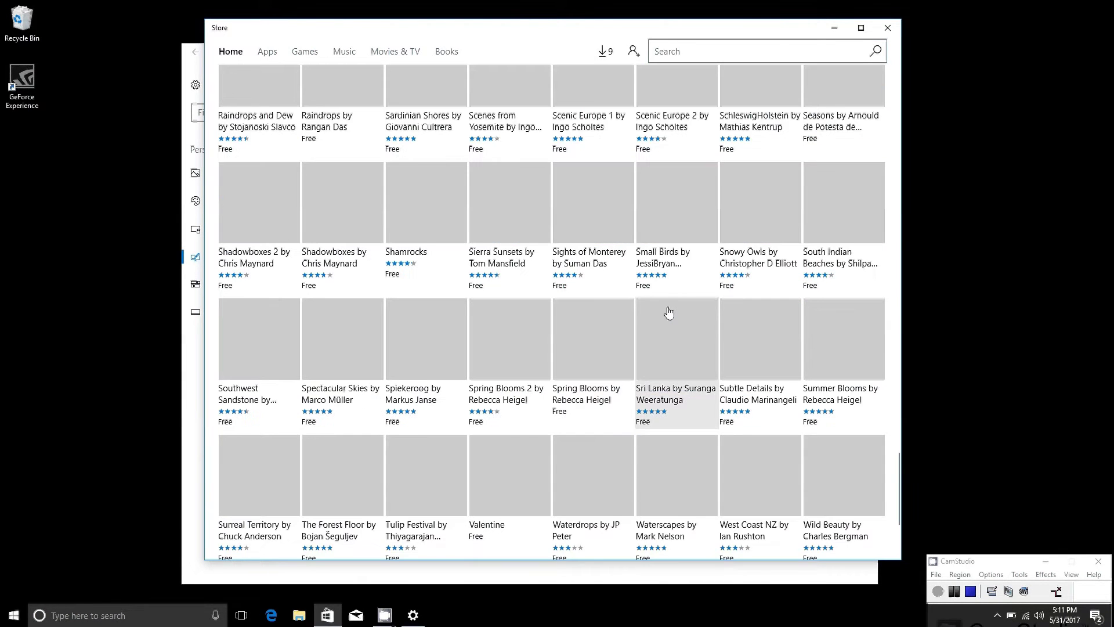
pyautogui.scroll(-3, 668, 312)
pyautogui.scroll(10, 668, 313)
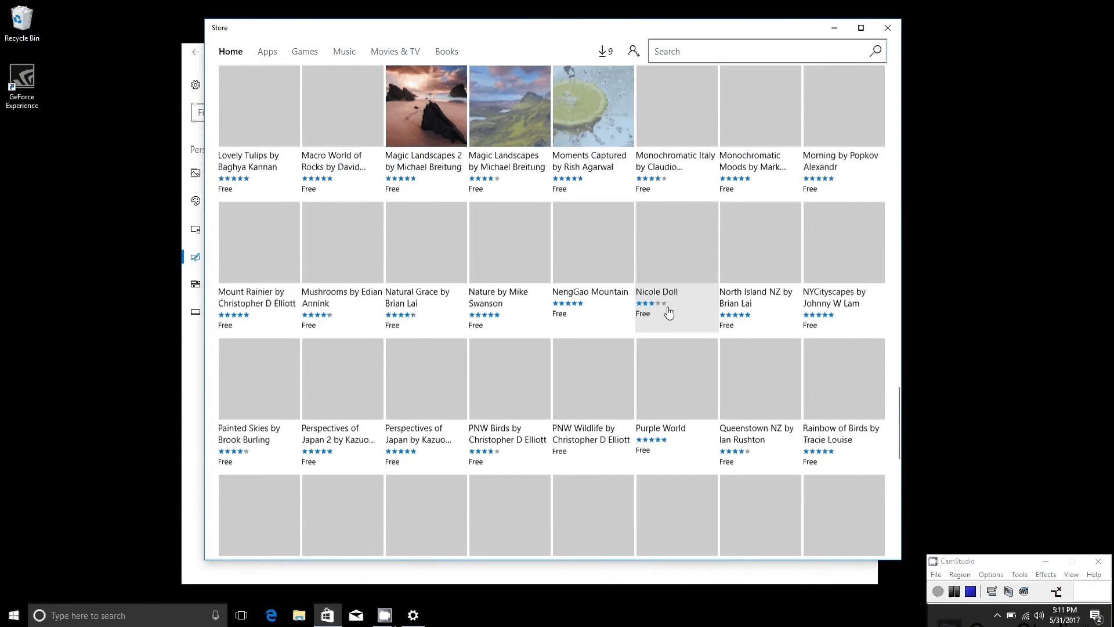
pyautogui.scroll(-10, 668, 313)
pyautogui.scroll(10, 668, 314)
pyautogui.scroll(5, 668, 314)
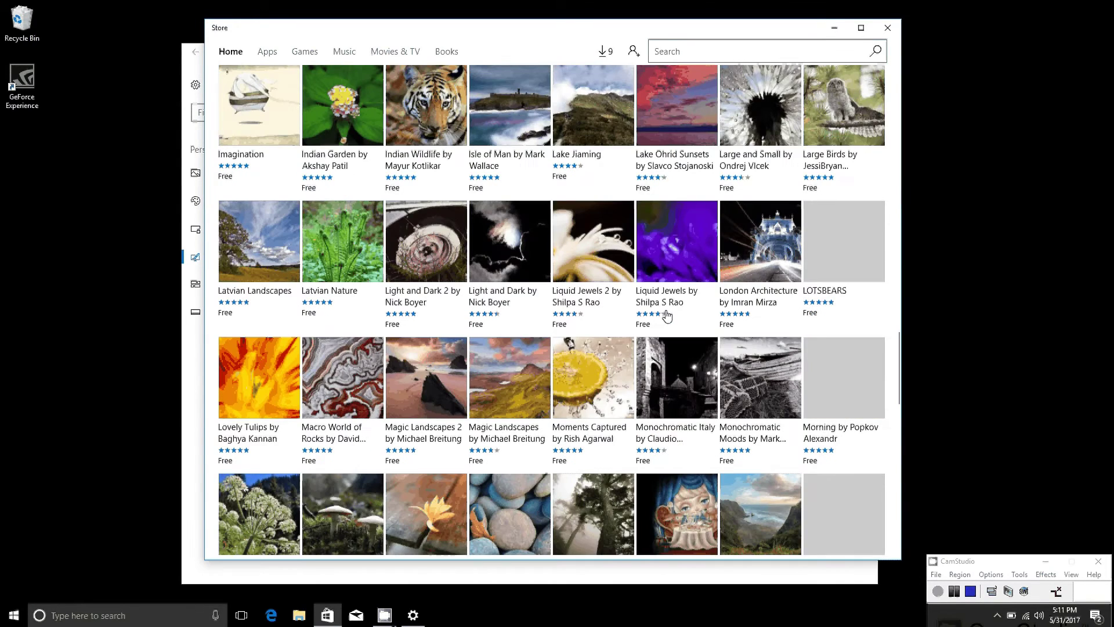
pyautogui.scroll(4, 668, 315)
pyautogui.scroll(10, 667, 315)
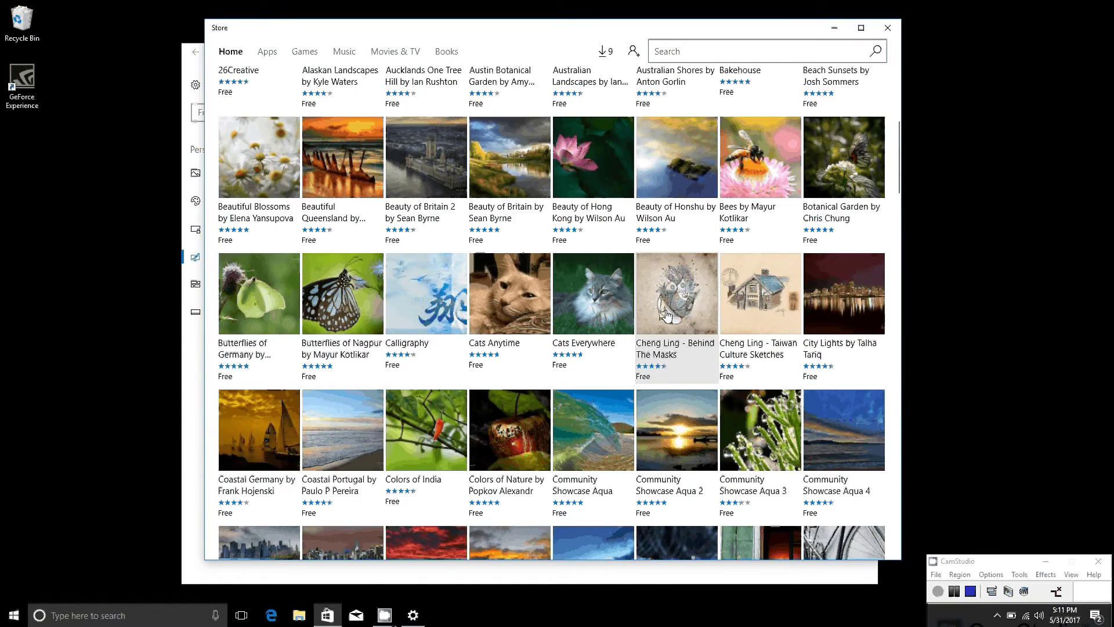
pyautogui.scroll(5, 667, 315)
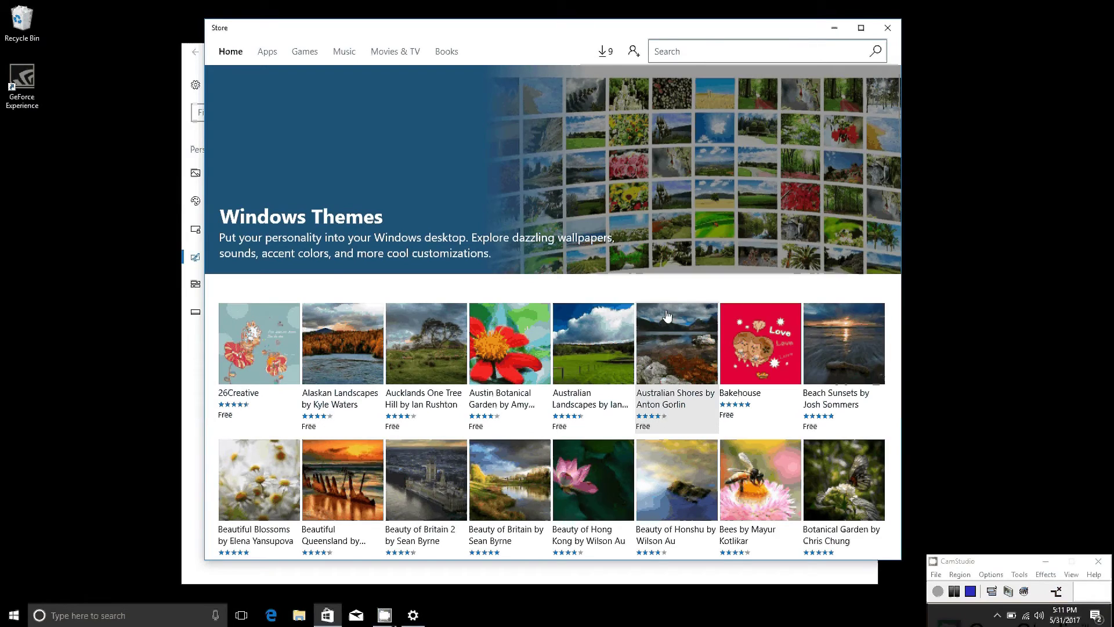
pyautogui.scroll(-3, 667, 315)
pyautogui.scroll(-2, 667, 315)
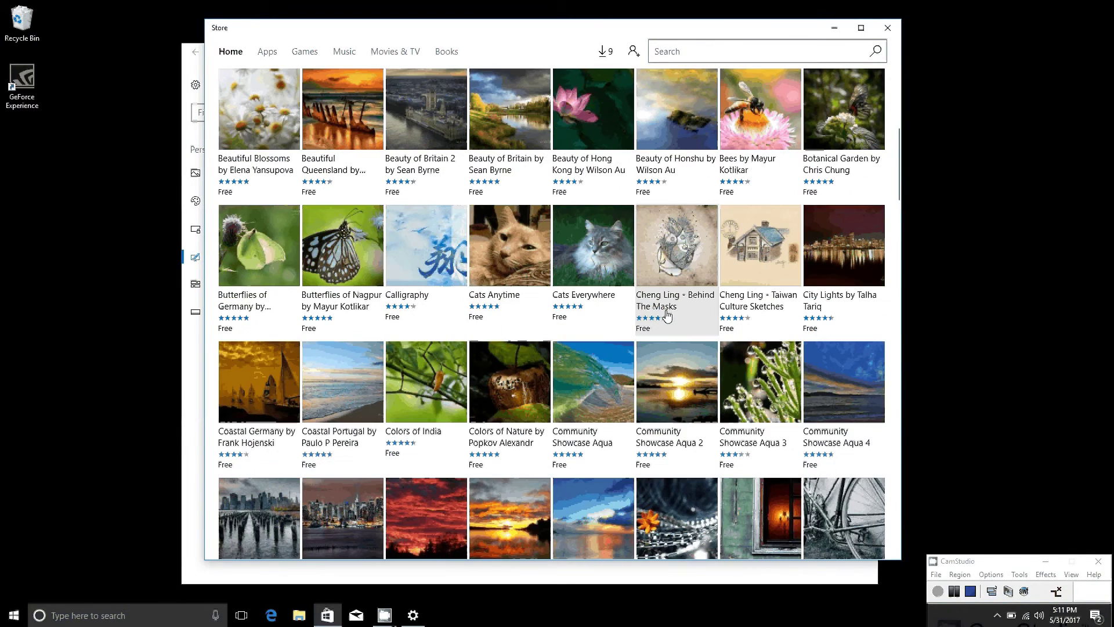
pyautogui.scroll(-6, 667, 315)
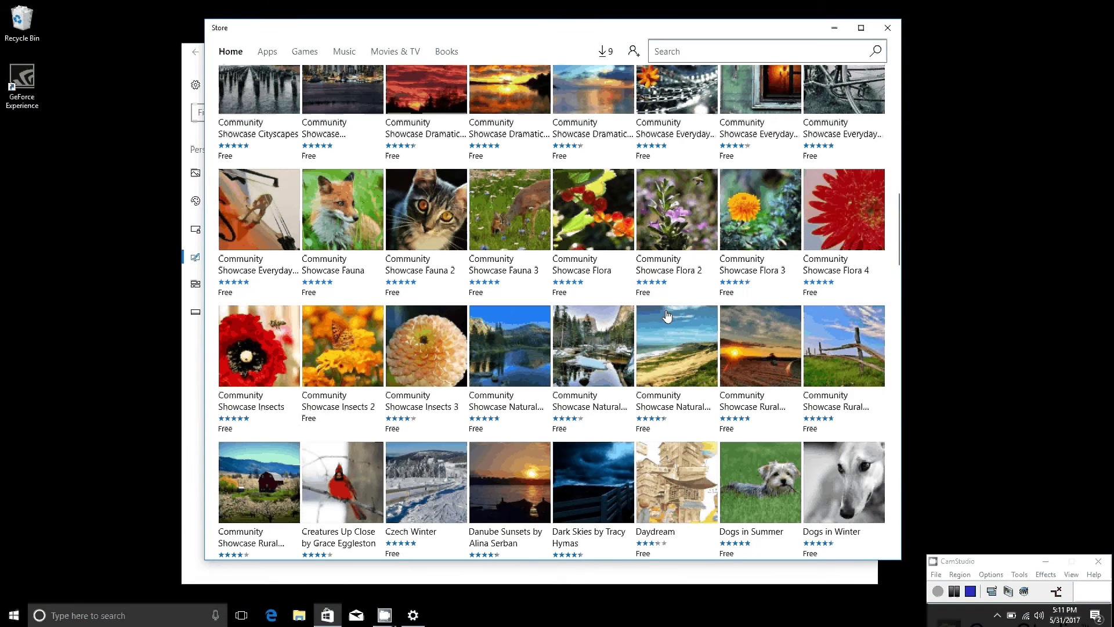
pyautogui.scroll(-10, 667, 315)
pyautogui.scroll(-10, 667, 315)
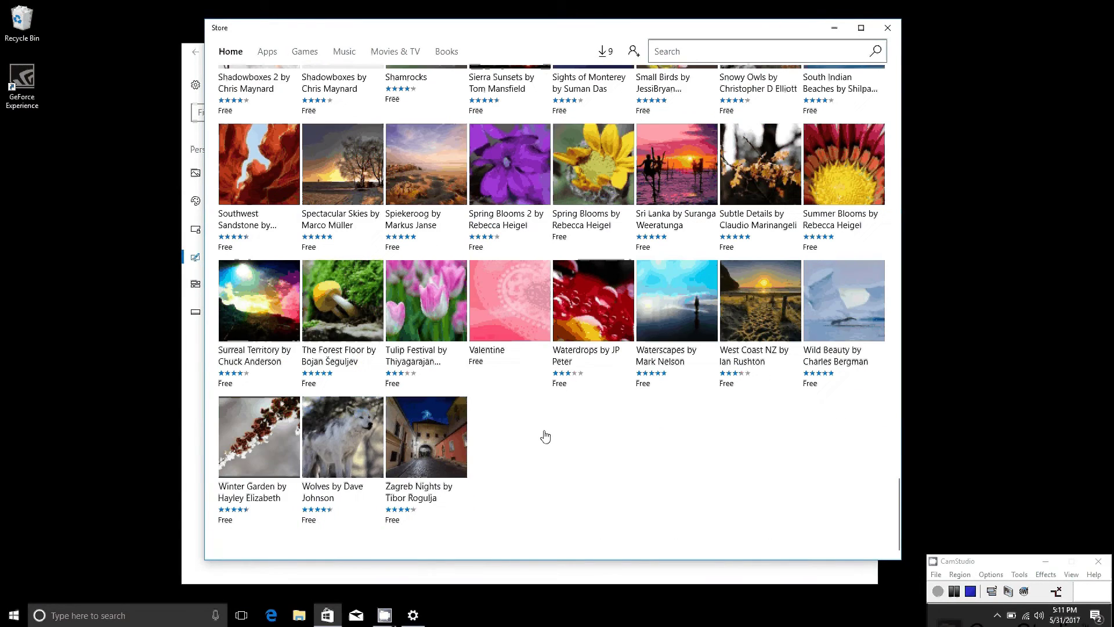
pyautogui.scroll(10, 581, 439)
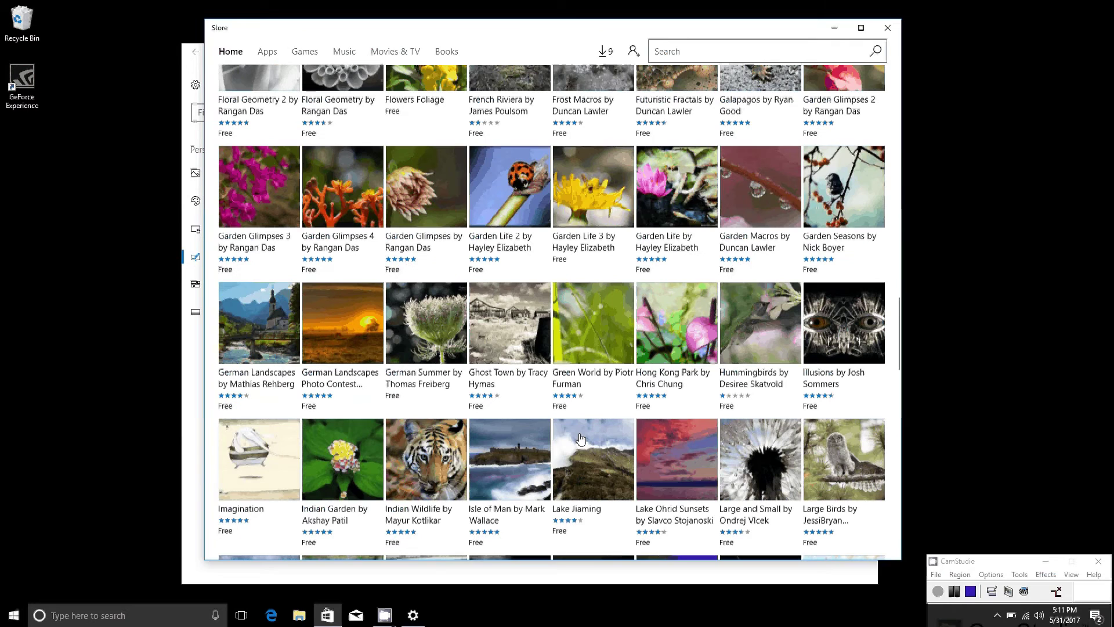
pyautogui.scroll(5, 580, 439)
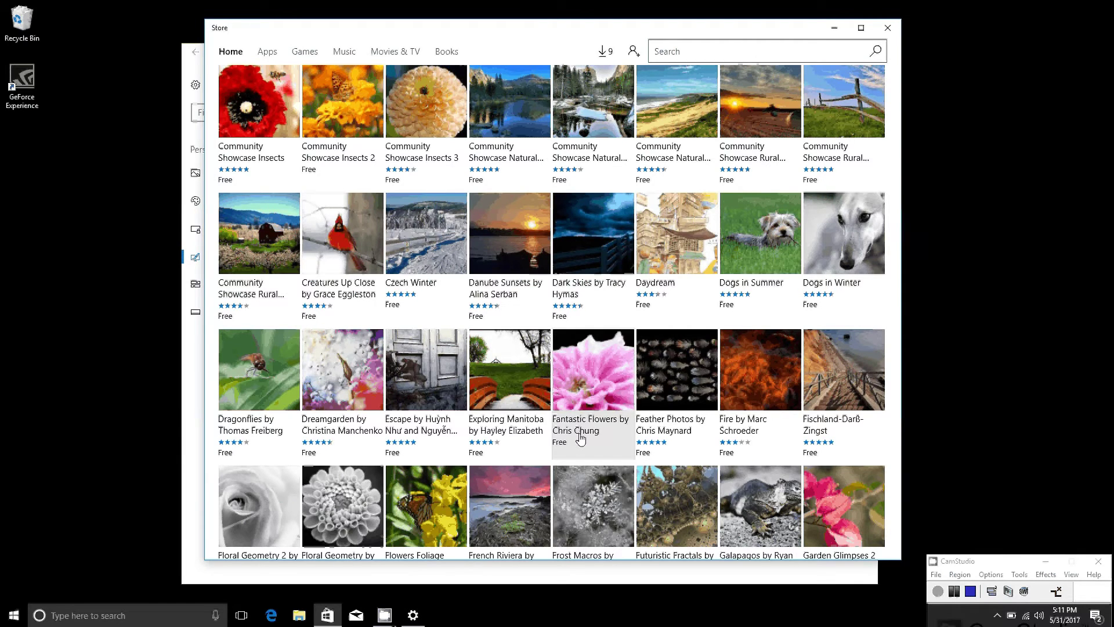
pyautogui.scroll(5, 581, 439)
pyautogui.scroll(3, 580, 439)
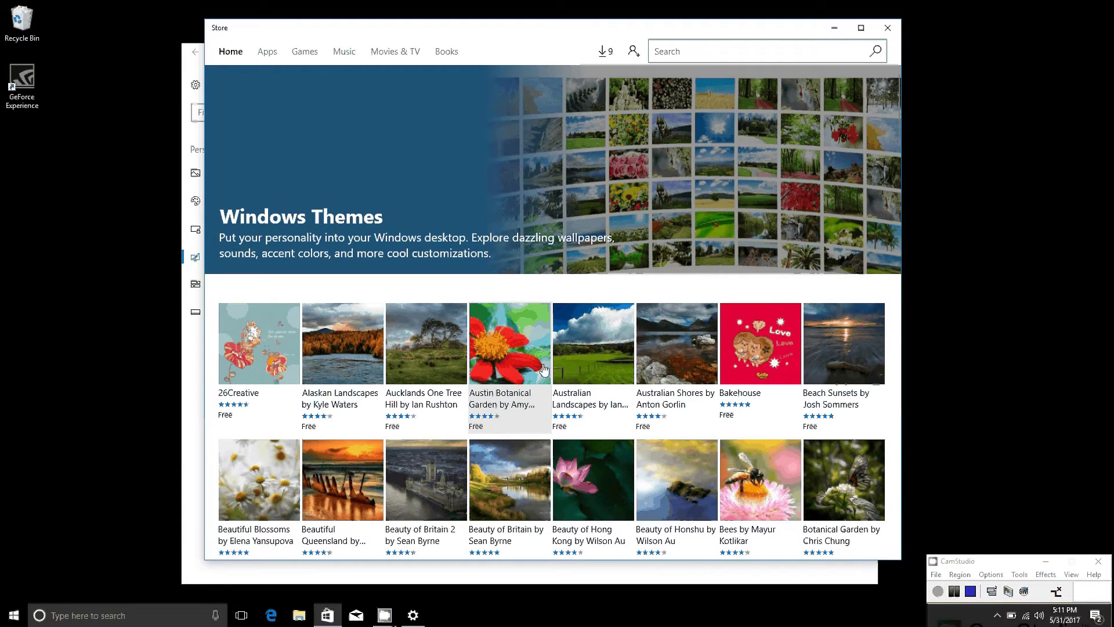
pyautogui.scroll(-3, 416, 446)
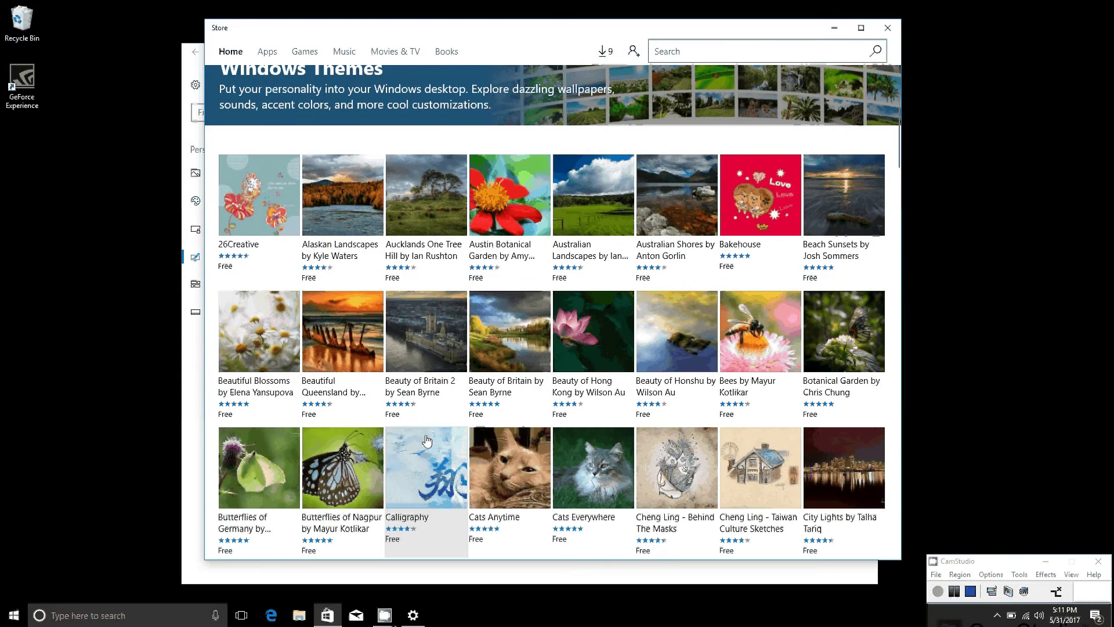
pyautogui.scroll(-5, 427, 441)
pyautogui.scroll(-8, 523, 406)
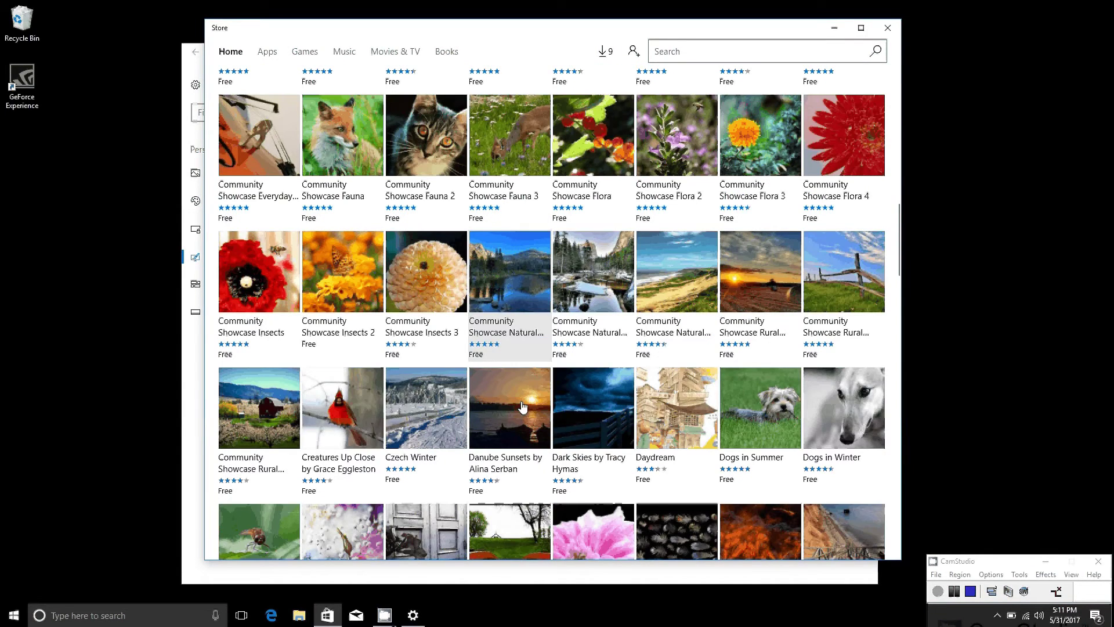
pyautogui.scroll(20, 523, 406)
# - Start the Beauty of Britain 2 download so it shows Pending, then minimize the Store
pyautogui.click(492, 418)
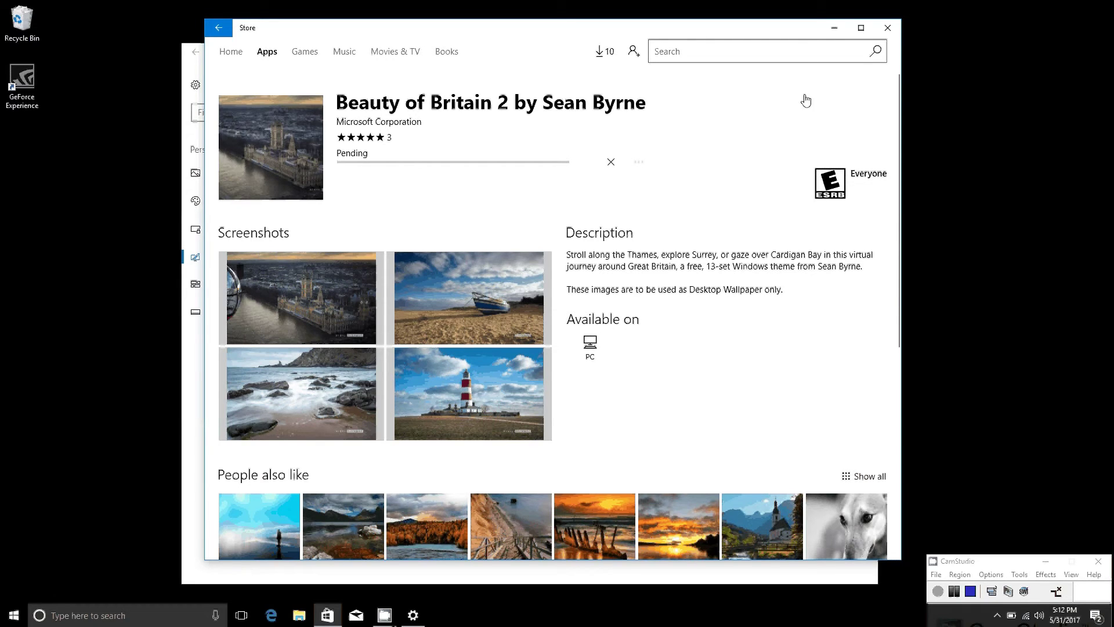
pyautogui.click(835, 31)
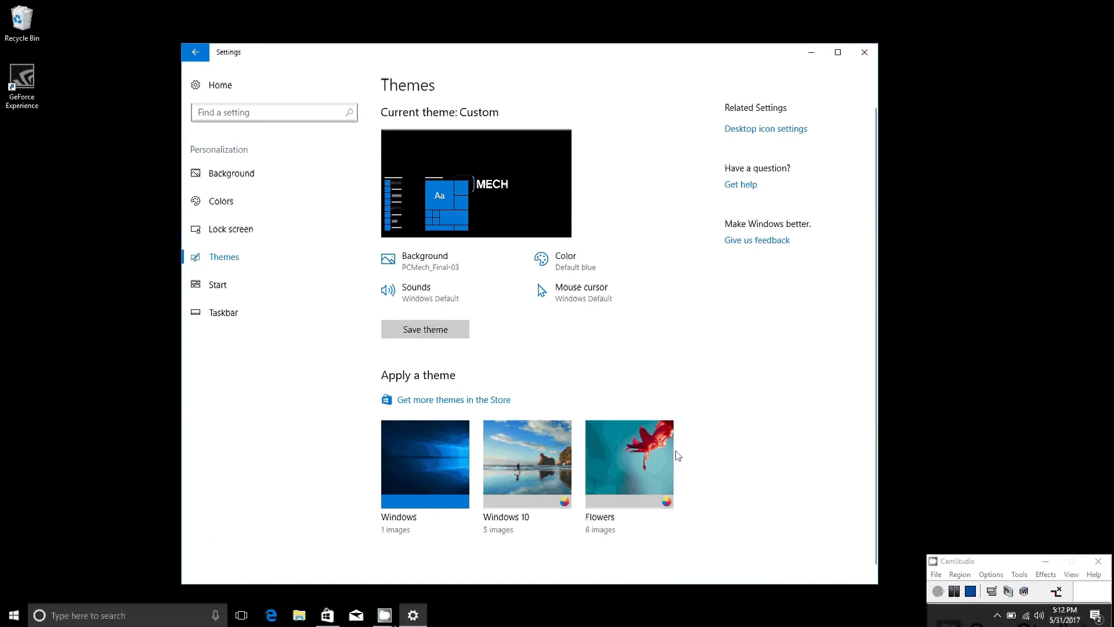
# - Check the pending Beauty of Britain 2 download, close the Store, and view current theme details
pyautogui.click(328, 615)
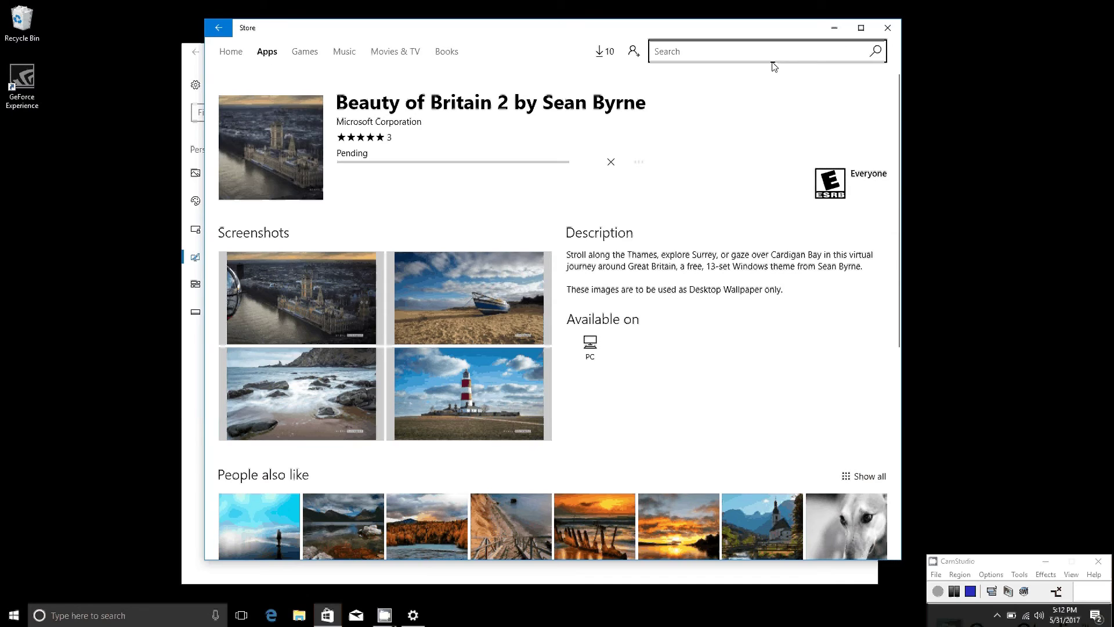
pyautogui.click(888, 27)
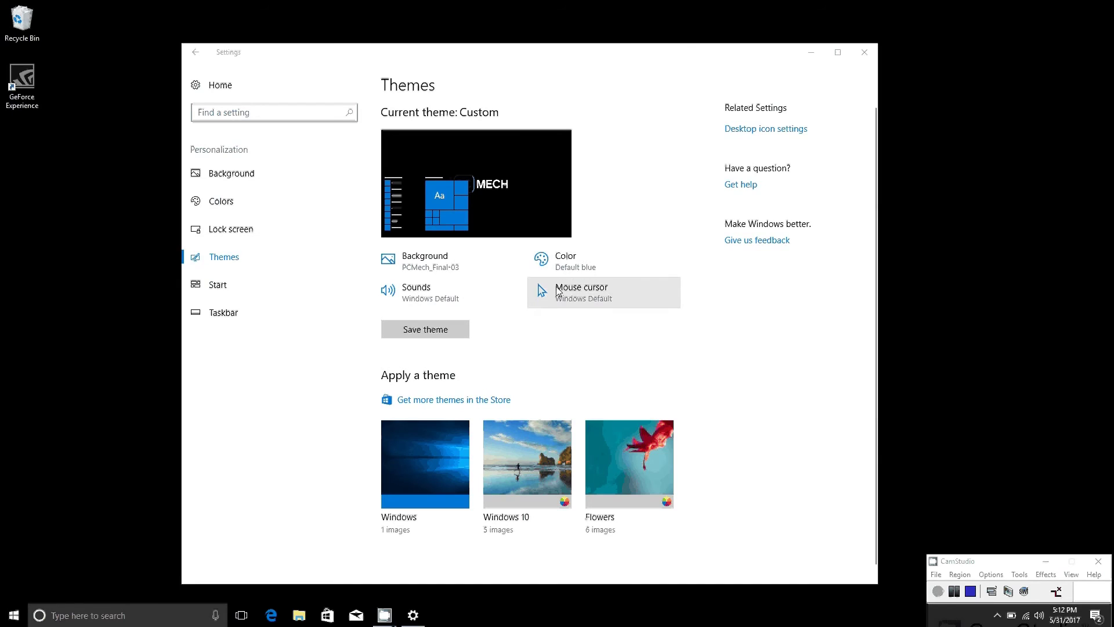
pyautogui.click(578, 301)
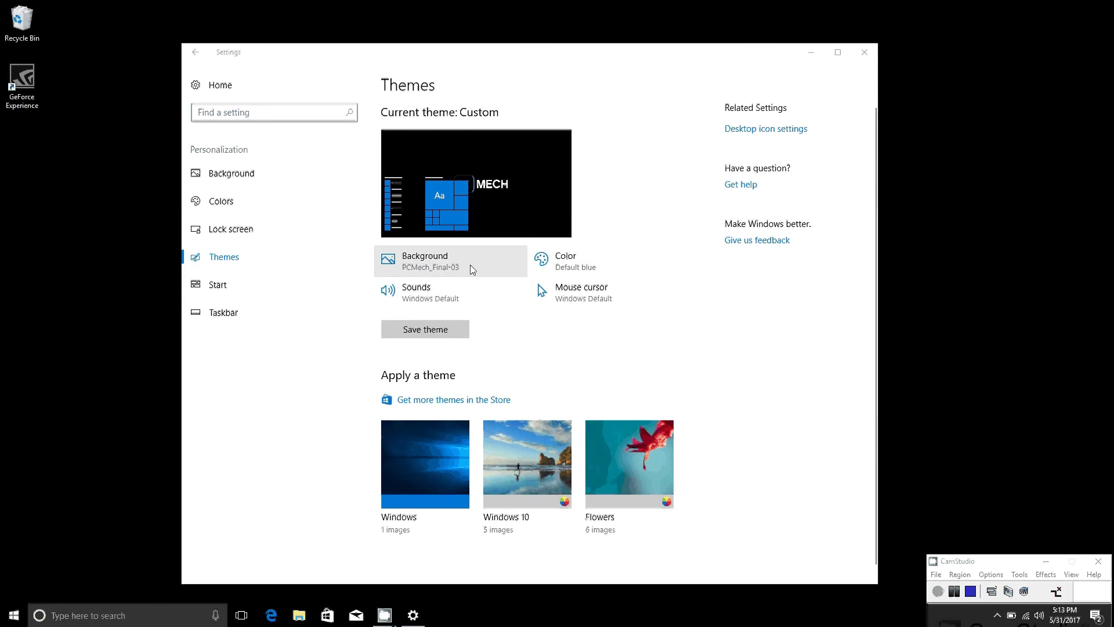
# - Open the current theme's Background page showing Picture mode, Fit, and the MECH wallpaper
pyautogui.click(447, 265)
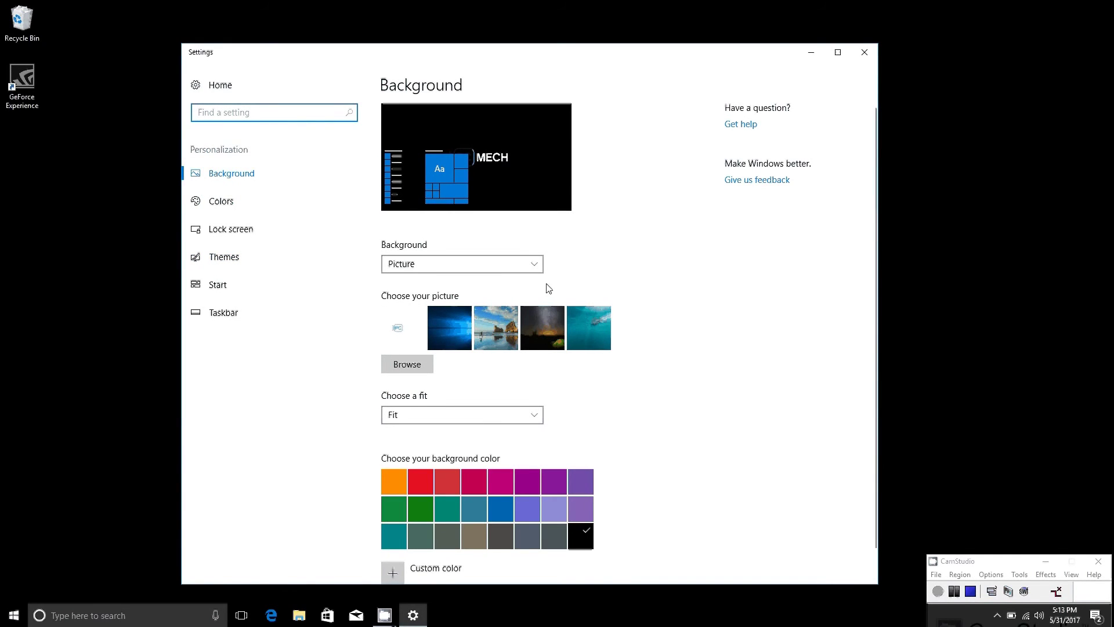
pyautogui.scroll(-1, 637, 312)
pyautogui.scroll(1, 637, 312)
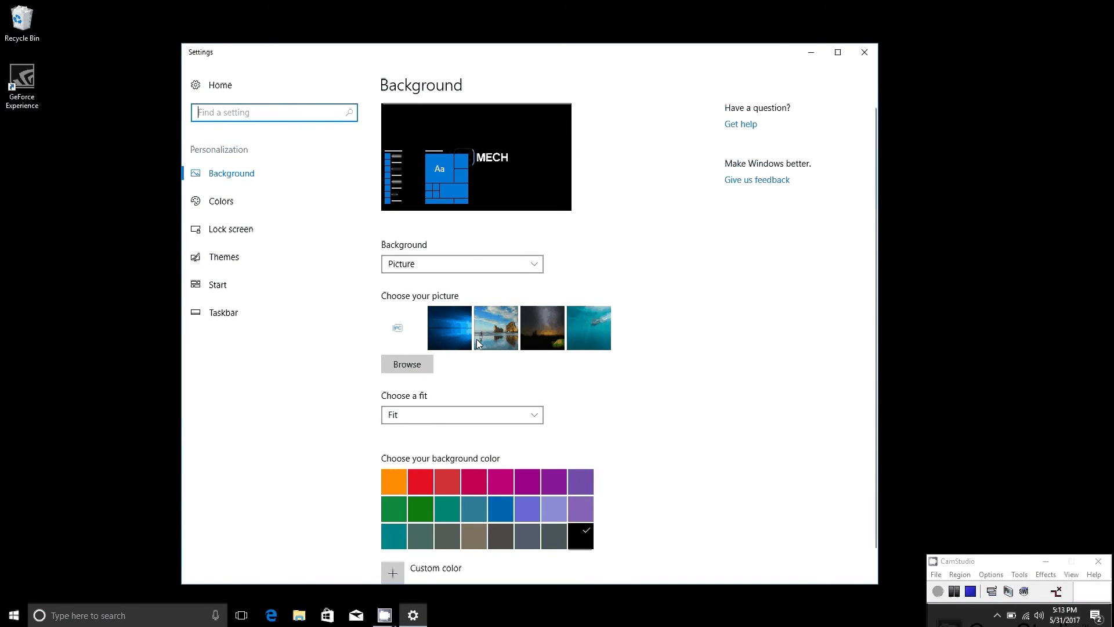